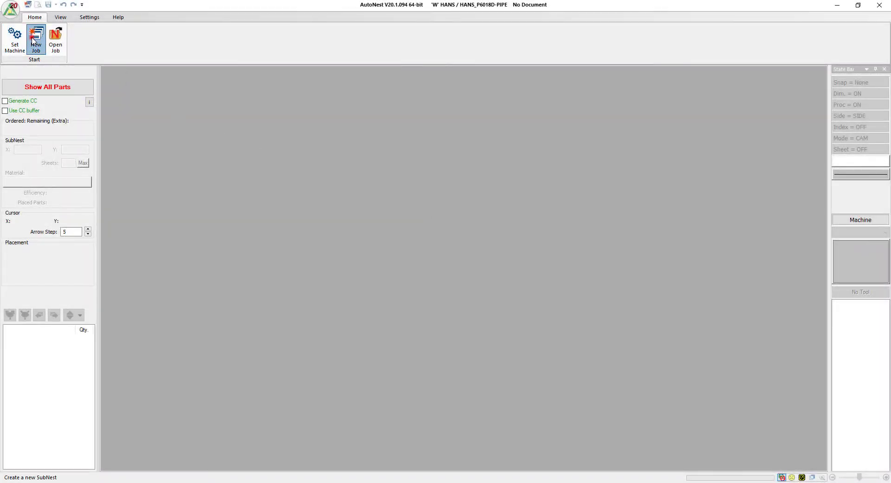
- Start a new job on the default machine and create the 3D_Tubes order
{"action": "left_click", "coordinate": [36, 39]}
{"action": "left_click", "coordinate": [440, 364]}
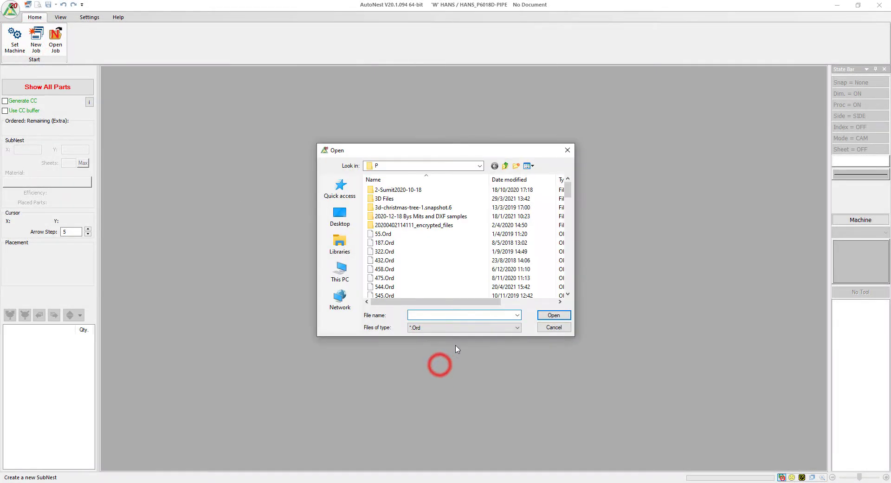
{"action": "left_click", "coordinate": [554, 316]}
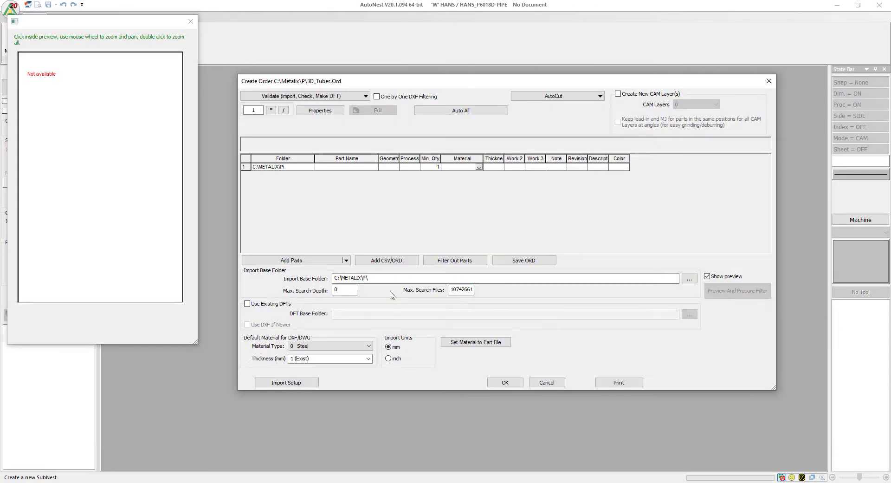
- Import the five Tubes-folder 3D tube files, REF10X10X800 through RO50, with quantity 5 each
{"action": "left_click", "coordinate": [297, 260]}
{"action": "left_click", "coordinate": [464, 263]}
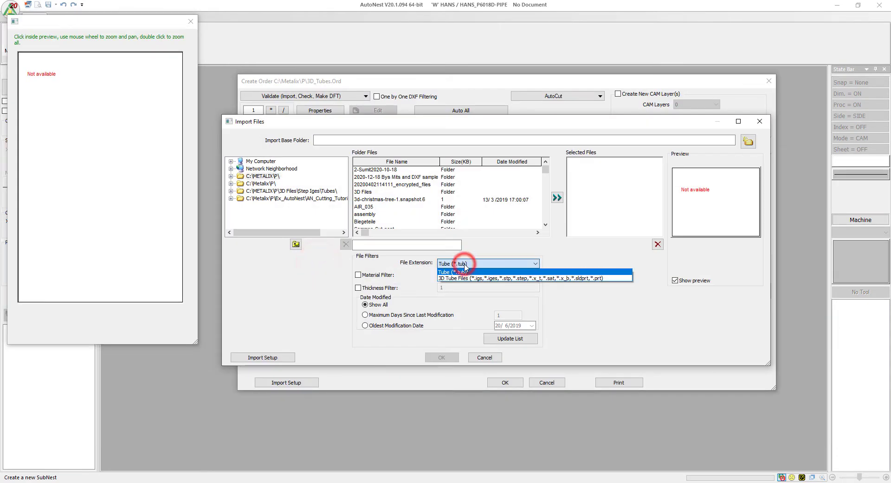
{"action": "left_click", "coordinate": [465, 278]}
{"action": "left_click", "coordinate": [310, 191]}
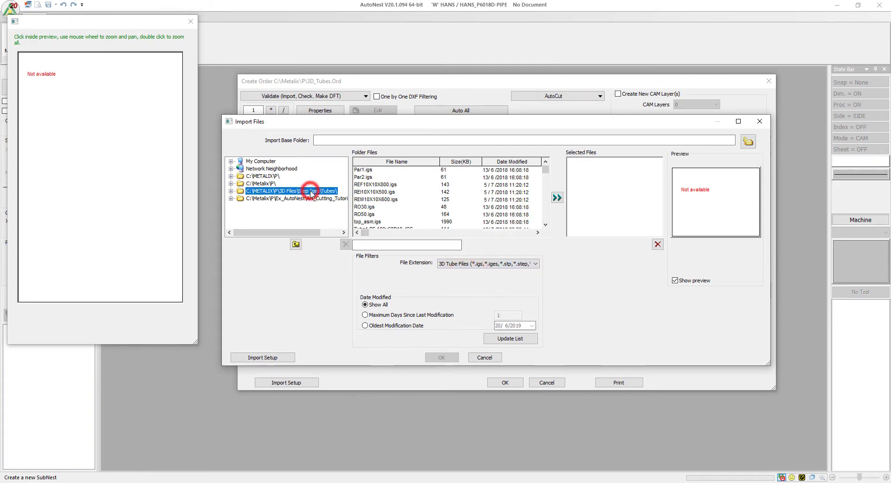
{"action": "left_click", "coordinate": [392, 184]}
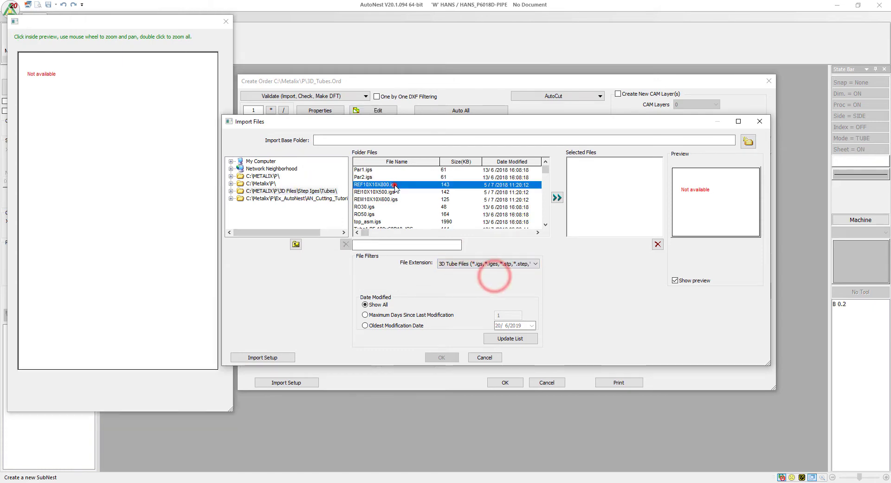
{"action": "left_click", "coordinate": [372, 219], "text": "shift"}
{"action": "left_click", "coordinate": [557, 198]}
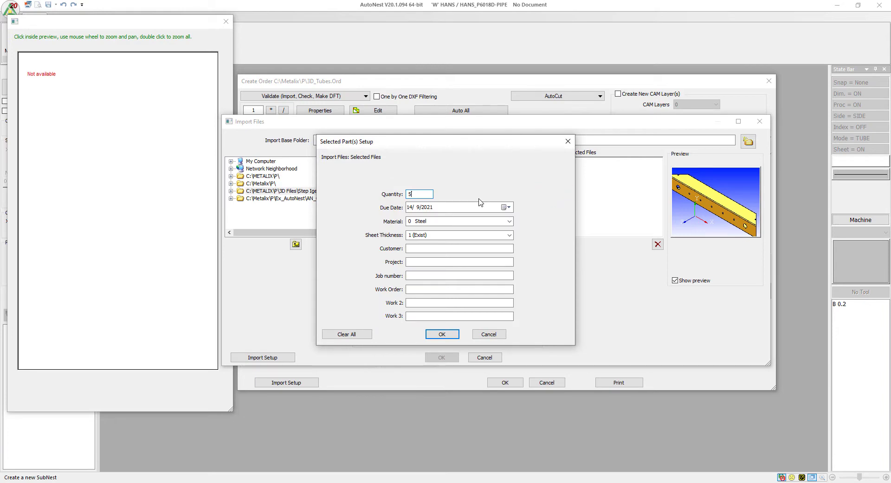
{"action": "left_click", "coordinate": [442, 334]}
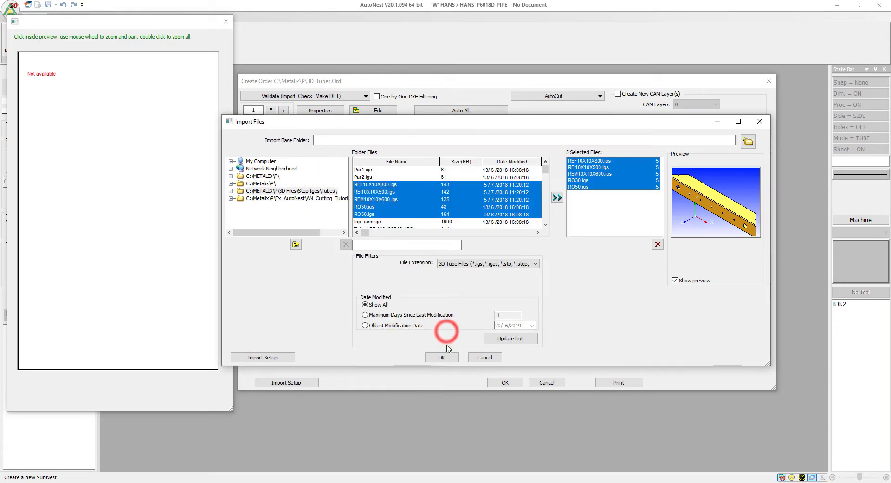
{"action": "left_click", "coordinate": [442, 357]}
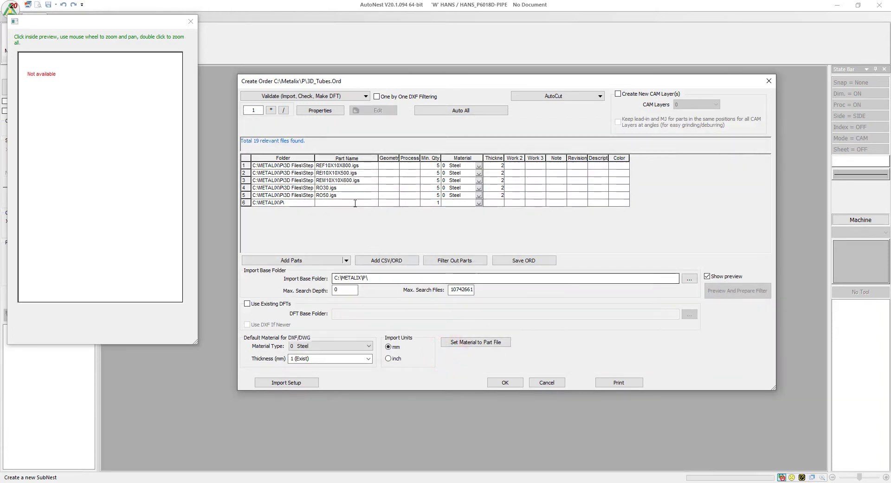
- Preview REF10X10X800, REI10X10X500 and RO30 in 3D, then convert all five parts with Auto All
{"action": "left_click", "coordinate": [353, 165]}
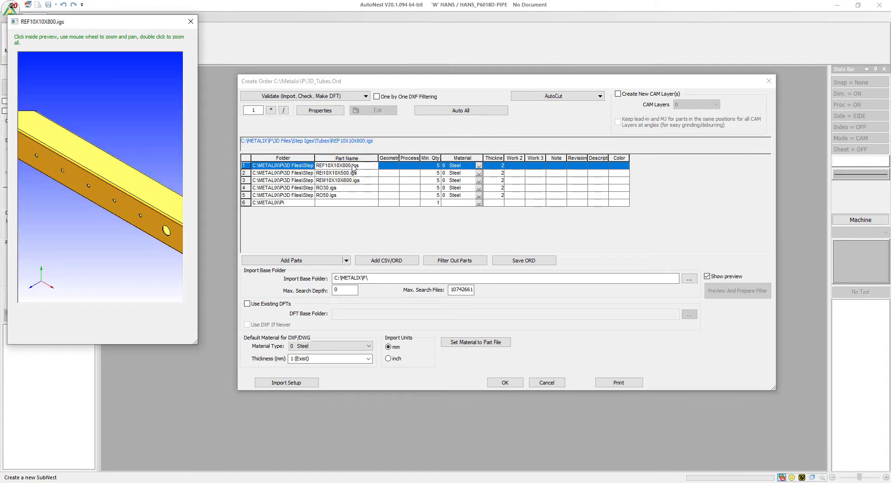
{"action": "scroll", "coordinate": [83, 196], "scroll_direction": "down", "scroll_amount": 2}
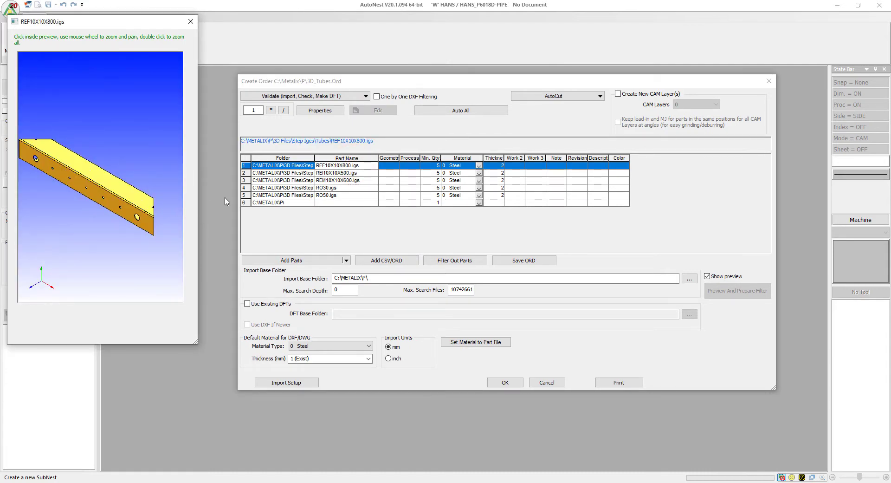
{"action": "left_click", "coordinate": [330, 173]}
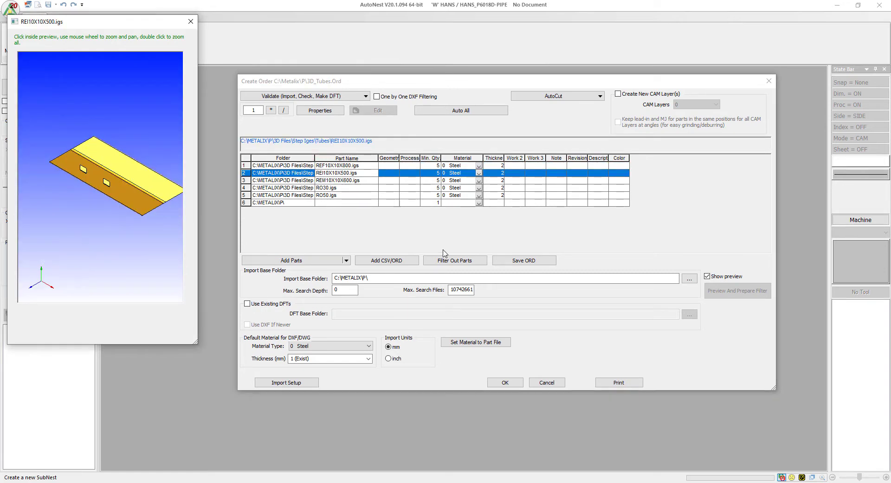
{"action": "left_click", "coordinate": [343, 188]}
{"action": "double_click", "coordinate": [125, 169]}
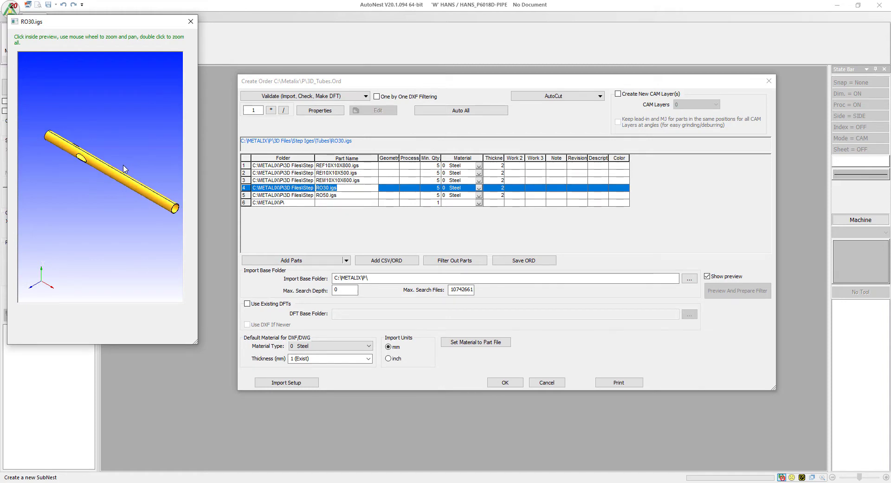
{"action": "left_click", "coordinate": [460, 111]}
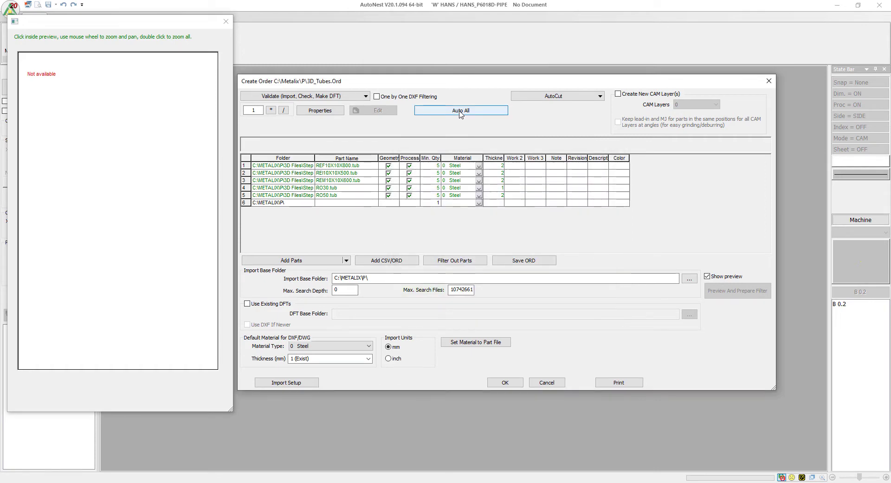
- Inspect the converted REF10X10X800 tube in 3D, rotating it to see its square end
{"action": "left_click", "coordinate": [351, 166]}
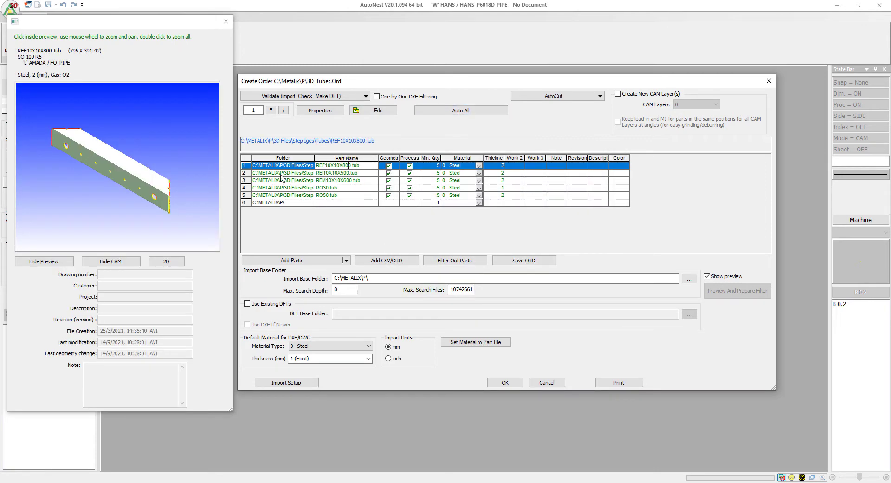
{"action": "scroll", "coordinate": [171, 201], "scroll_direction": "up", "scroll_amount": 2}
{"action": "scroll", "coordinate": [171, 200], "scroll_direction": "up", "scroll_amount": 2}
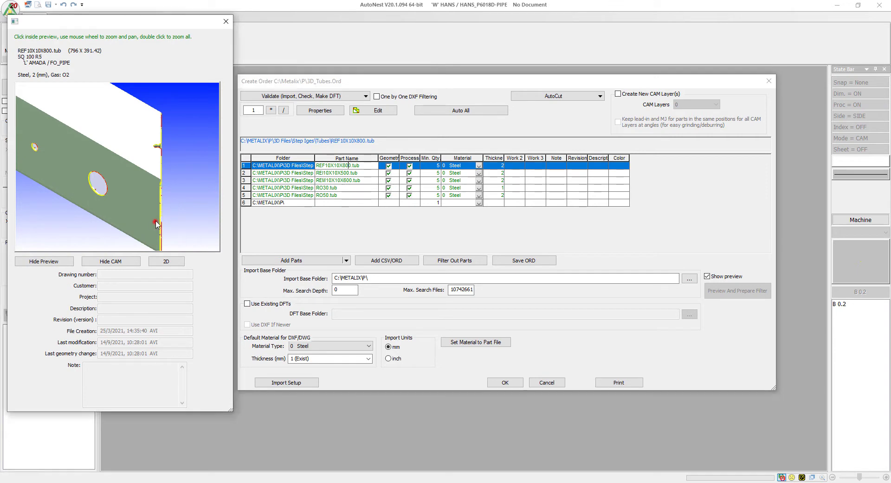
{"action": "left_click", "coordinate": [157, 217]}
{"action": "mouse_move", "coordinate": [157, 217]}
{"action": "left_mouse_down"}
{"action": "mouse_move", "coordinate": [88, 171]}
{"action": "mouse_move", "coordinate": [190, 170]}
{"action": "left_mouse_up"}
- Inspect the converted REI10X10X500, REM10X10X600, RO30 and RO50 tubes in the 3D preview
{"action": "left_click", "coordinate": [270, 174]}
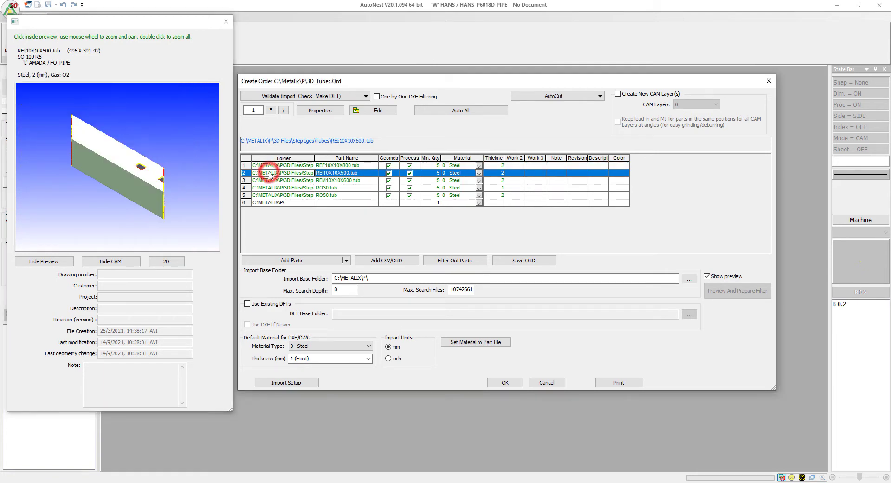
{"action": "left_click", "coordinate": [269, 181]}
{"action": "scroll", "coordinate": [175, 217], "scroll_direction": "up", "scroll_amount": 2}
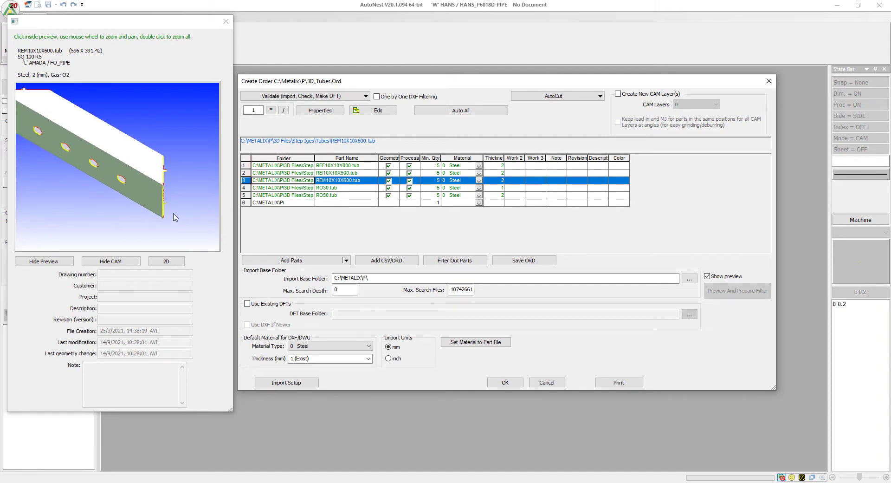
{"action": "scroll", "coordinate": [176, 217], "scroll_direction": "up", "scroll_amount": 2}
{"action": "left_click_drag", "start_coordinate": [140, 135], "coordinate": [135, 152]}
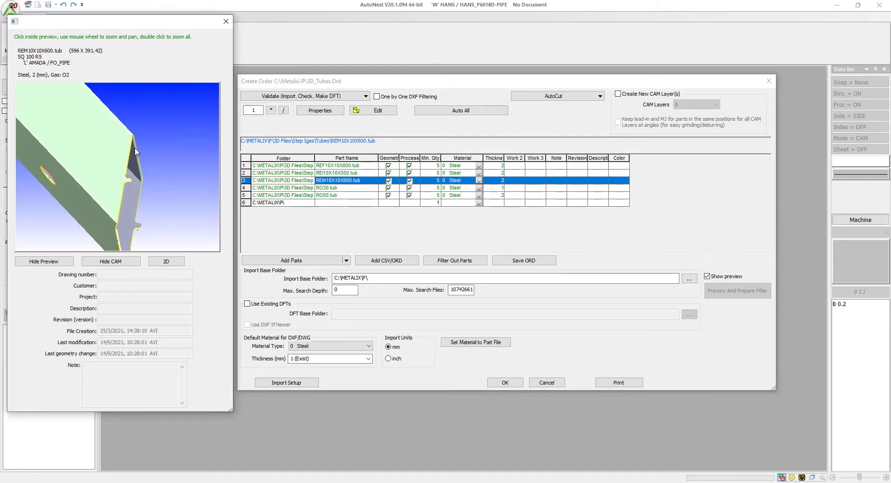
{"action": "left_click", "coordinate": [331, 188]}
{"action": "left_click", "coordinate": [331, 195]}
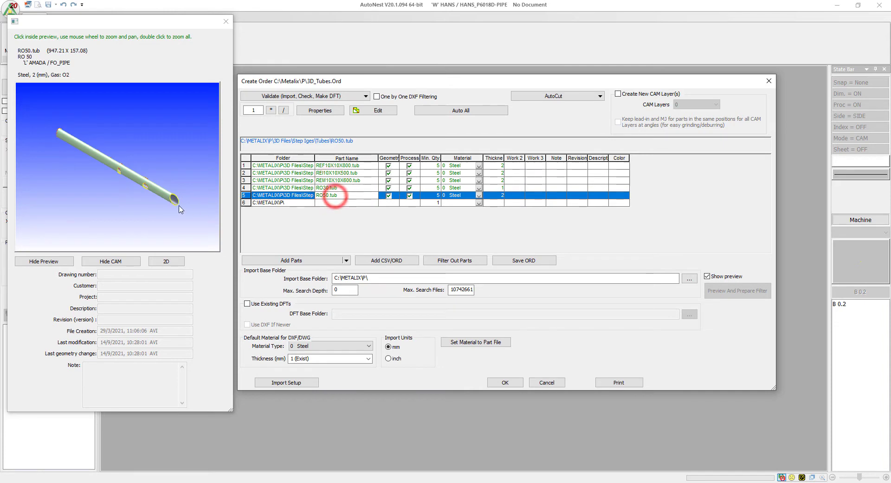
{"action": "scroll", "coordinate": [181, 209], "scroll_direction": "down", "scroll_amount": 2}
{"action": "scroll", "coordinate": [181, 209], "scroll_direction": "down", "scroll_amount": 2}
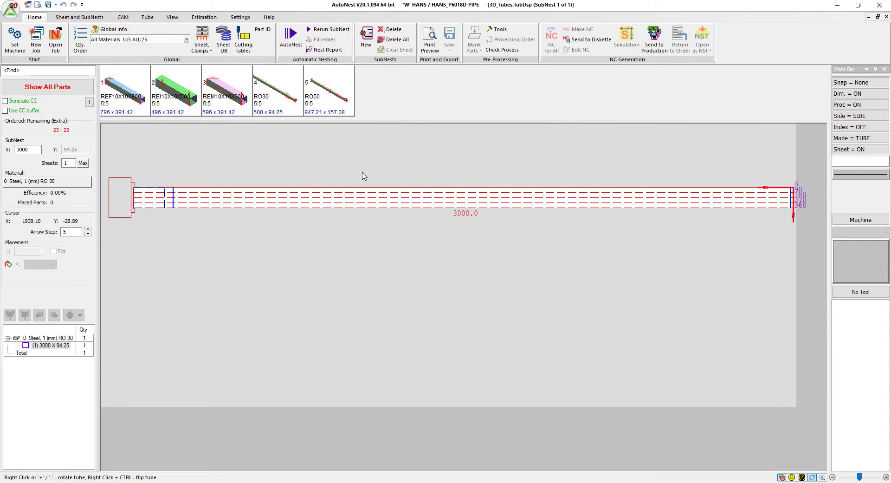
- Auto-nest all 25 parts onto 3000 mm tubes with multiple subnests, giving 7 subnests at 79.92%
{"action": "left_click", "coordinate": [291, 39]}
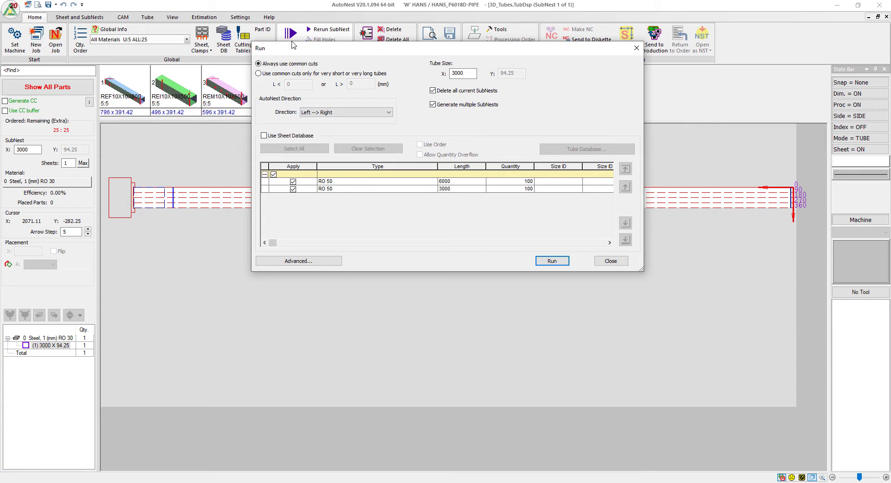
{"action": "left_click", "coordinate": [545, 263]}
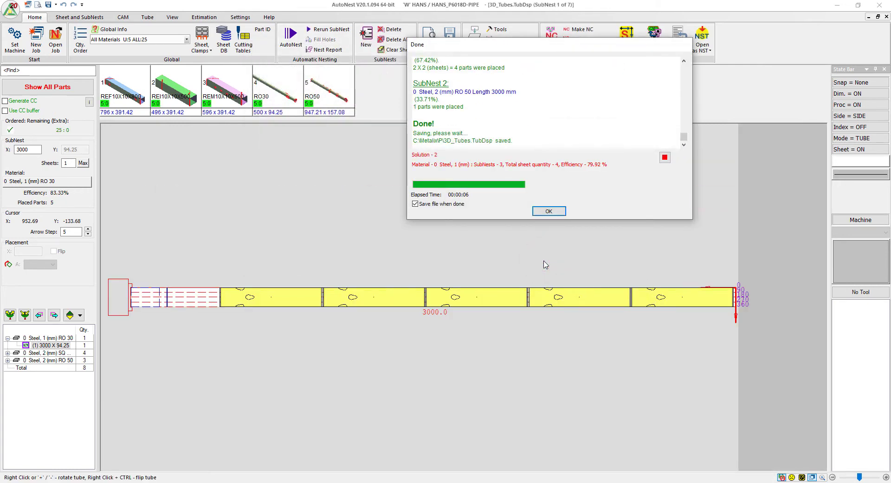
- Dismiss the nesting summary, expand the subnest list, and step through subnests 2, 3 and 4
{"action": "left_click", "coordinate": [548, 212]}
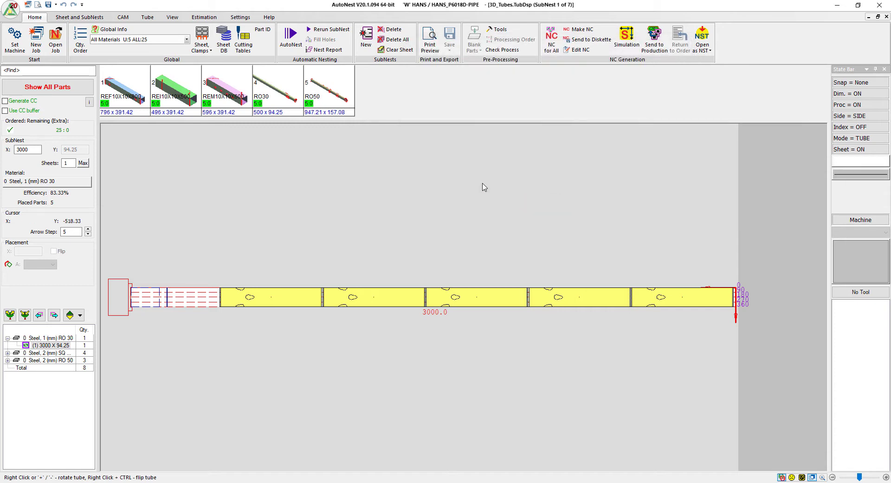
{"action": "left_click", "coordinate": [10, 315]}
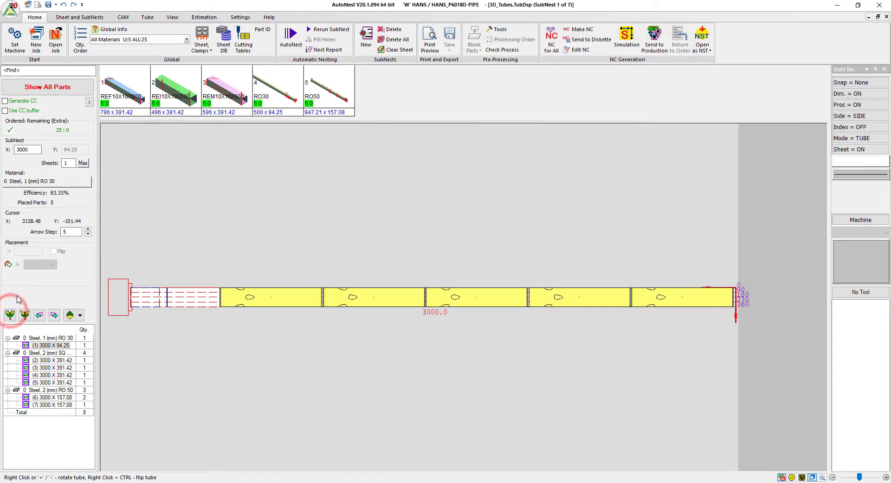
{"action": "left_click", "coordinate": [63, 360]}
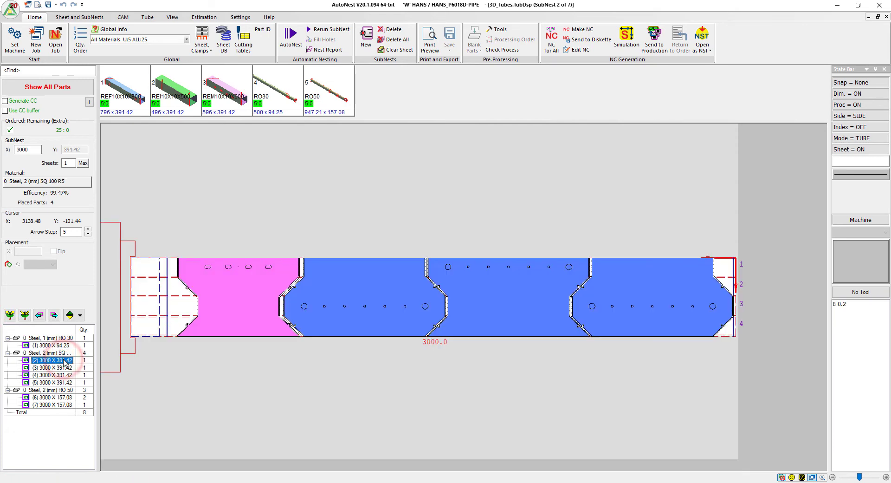
{"action": "left_click", "coordinate": [65, 368]}
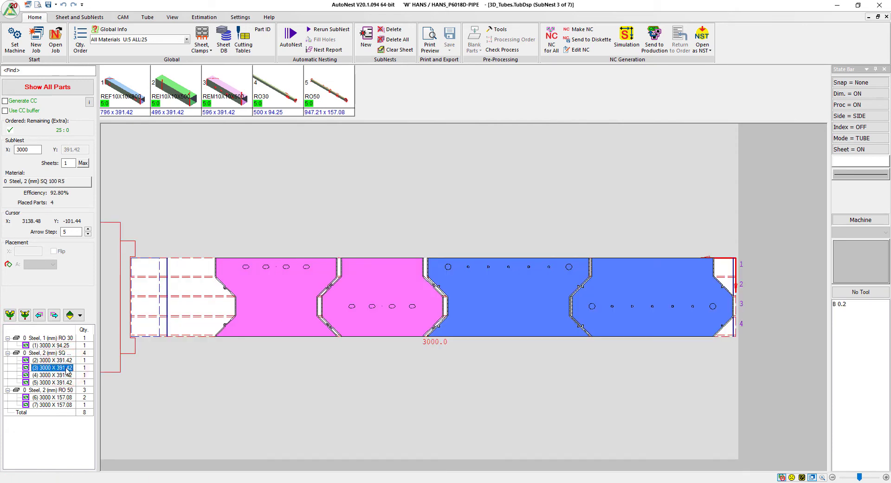
{"action": "left_click", "coordinate": [67, 375]}
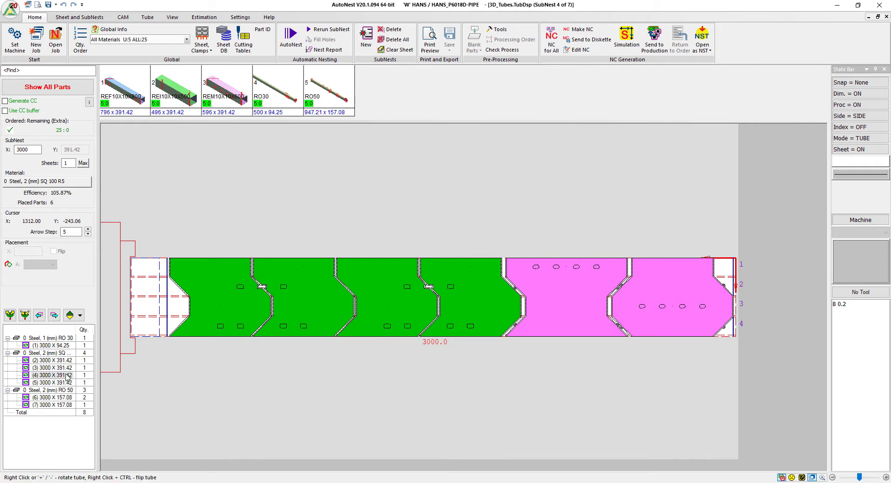
{"action": "left_click", "coordinate": [172, 18]}
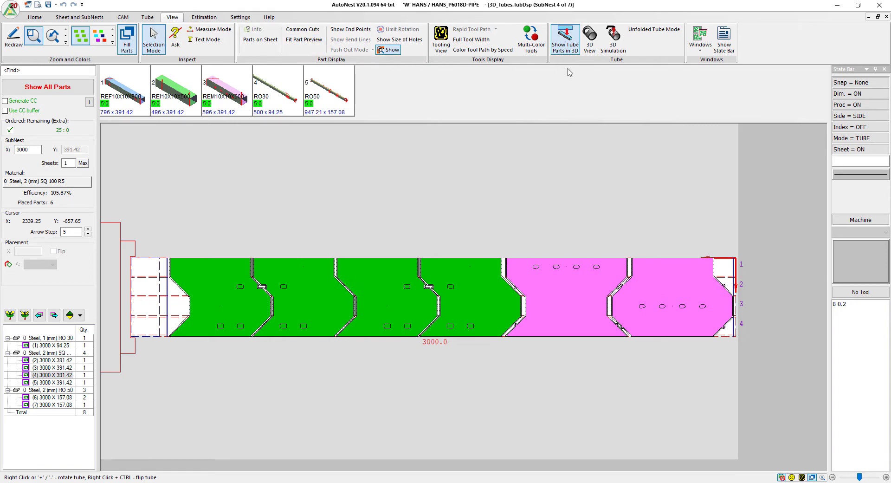
{"action": "left_click", "coordinate": [590, 42]}
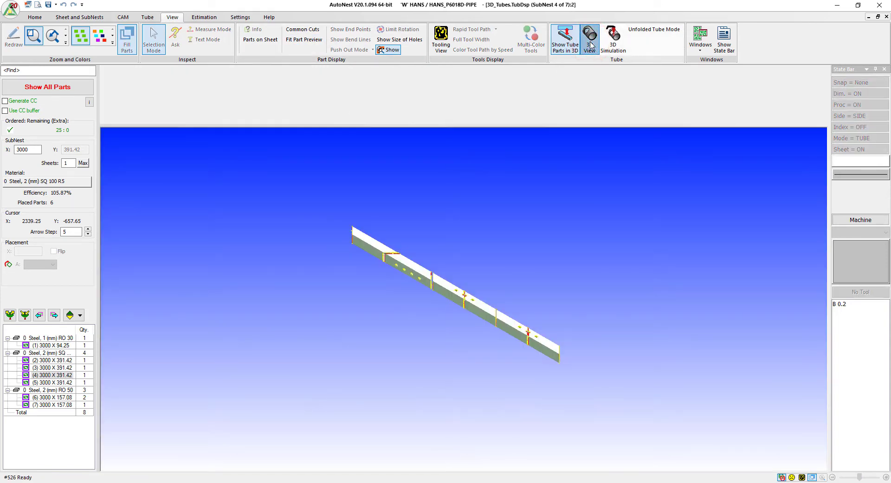
{"action": "scroll", "coordinate": [512, 332], "scroll_direction": "up", "scroll_amount": 2}
{"action": "scroll", "coordinate": [512, 333], "scroll_direction": "up", "scroll_amount": 3}
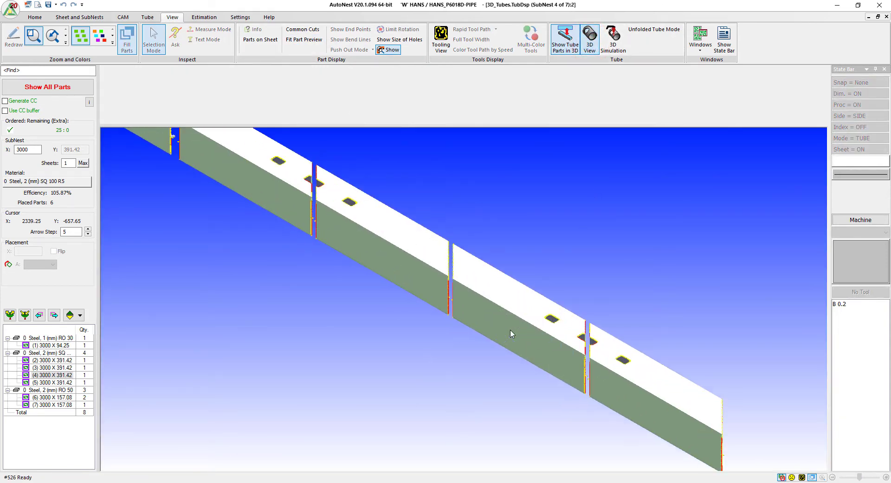
{"action": "scroll", "coordinate": [512, 334], "scroll_direction": "down", "scroll_amount": 2}
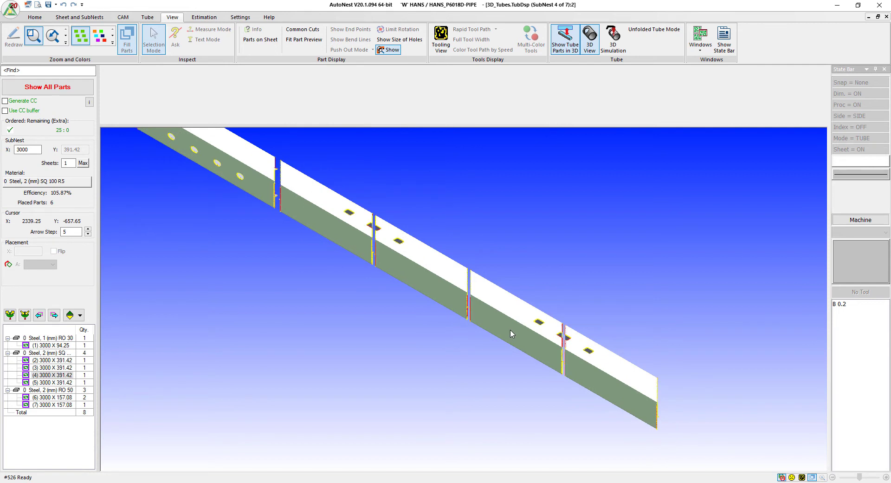
{"action": "scroll", "coordinate": [512, 333], "scroll_direction": "down", "scroll_amount": 2}
{"action": "mouse_move", "coordinate": [488, 257]}
{"action": "middle_mouse_down"}
{"action": "mouse_move", "coordinate": [488, 241]}
{"action": "mouse_move", "coordinate": [420, 324]}
{"action": "mouse_move", "coordinate": [437, 369]}
{"action": "mouse_move", "coordinate": [448, 354]}
{"action": "mouse_move", "coordinate": [390, 294]}
{"action": "mouse_move", "coordinate": [432, 232]}
{"action": "mouse_move", "coordinate": [481, 203]}
{"action": "mouse_move", "coordinate": [468, 265]}
{"action": "middle_mouse_up"}
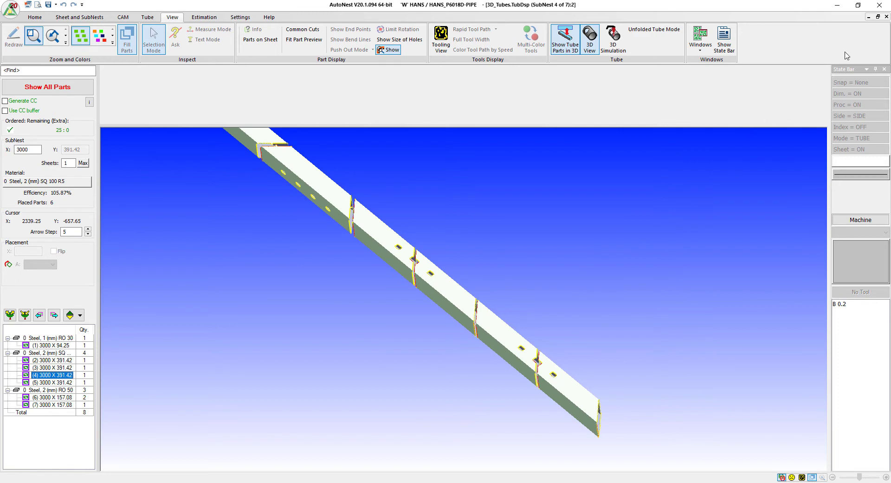
{"action": "left_click", "coordinate": [887, 17]}
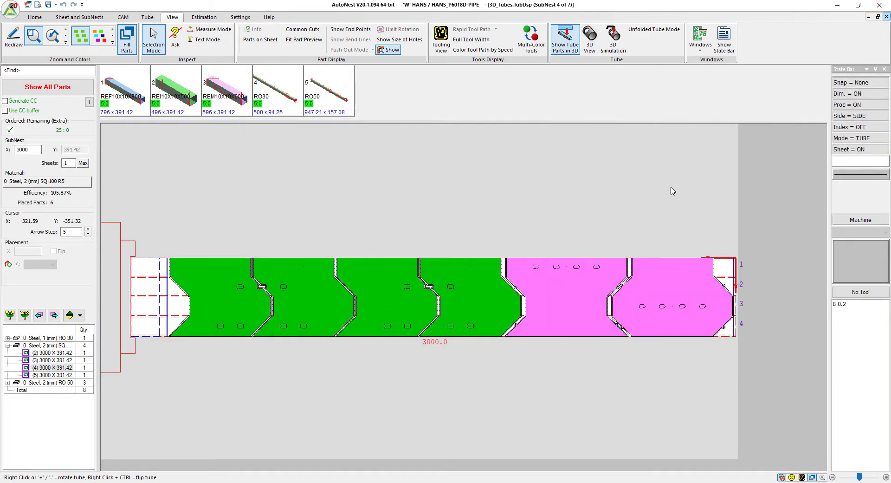
- Show subnest 5, then expand the RO 50 group and select subnest 6
{"action": "left_click", "coordinate": [59, 375]}
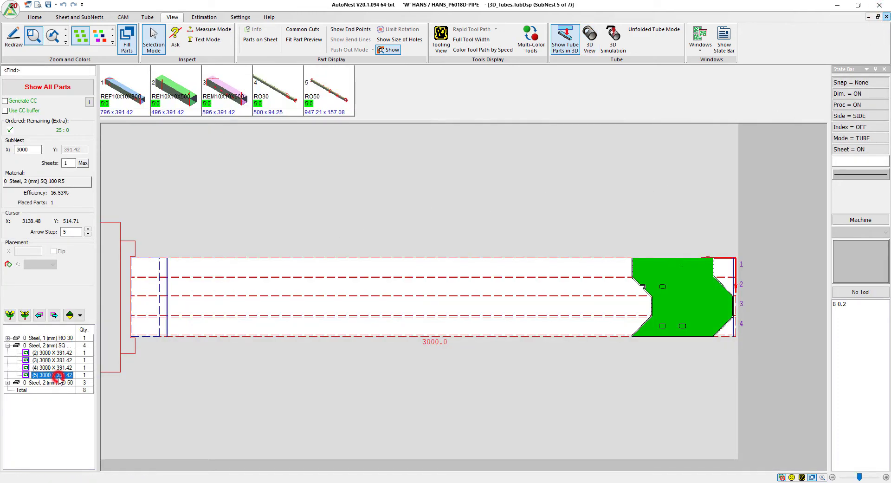
{"action": "left_click", "coordinate": [7, 383]}
{"action": "left_click", "coordinate": [52, 391]}
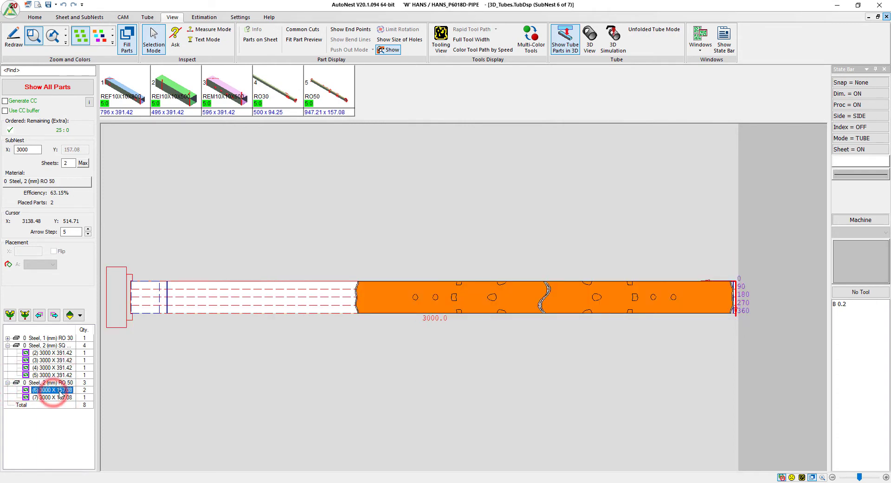
- Inspect the RO 50 round tube subnest in 3D View, zooming, orbiting and panning, then close it
{"action": "left_click", "coordinate": [589, 37]}
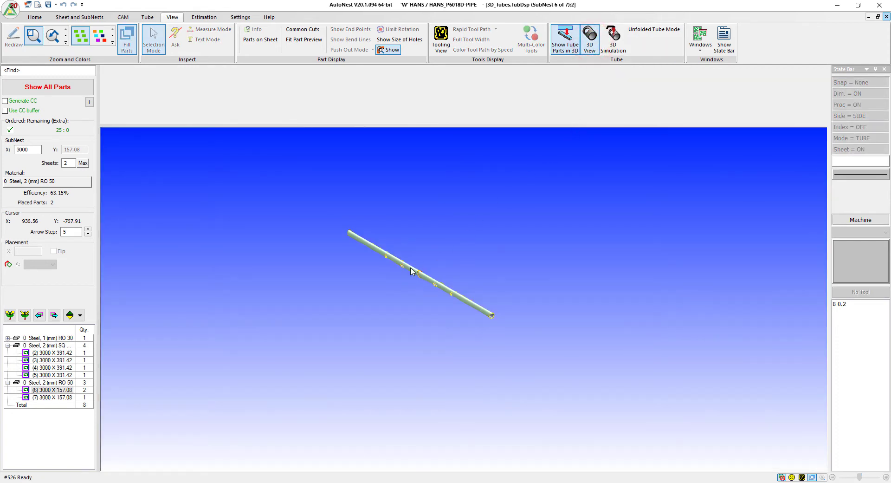
{"action": "scroll", "coordinate": [411, 271], "scroll_direction": "up", "scroll_amount": 5}
{"action": "scroll", "coordinate": [422, 288], "scroll_direction": "up", "scroll_amount": 2}
{"action": "scroll", "coordinate": [421, 299], "scroll_direction": "up", "scroll_amount": 1}
{"action": "middle_click_drag", "start_coordinate": [421, 303], "coordinate": [443, 258]}
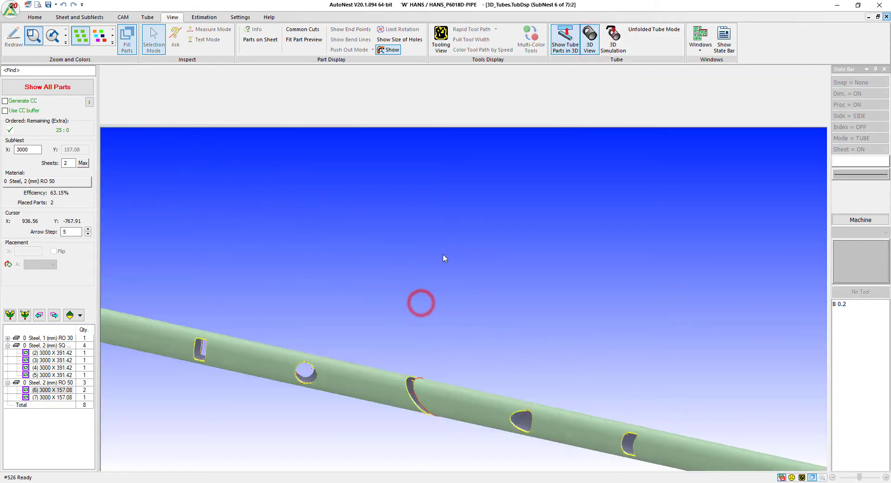
{"action": "middle_click_drag", "start_coordinate": [441, 363], "coordinate": [515, 199]}
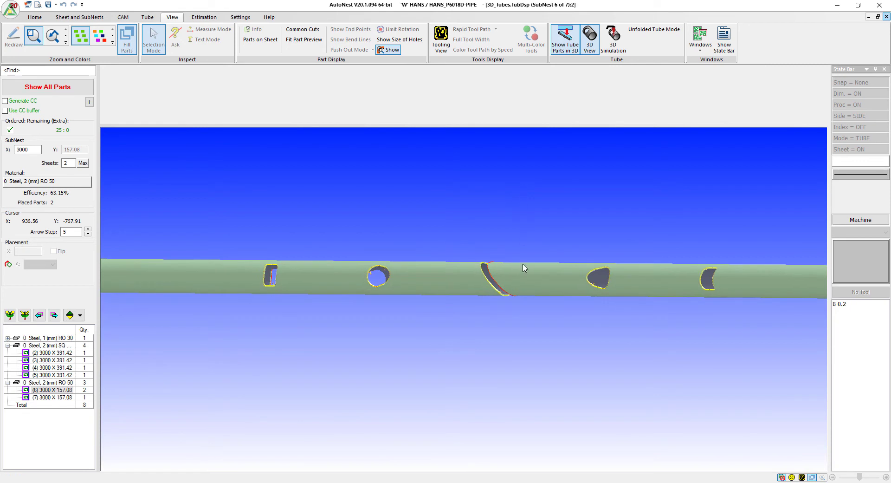
{"action": "middle_click_drag", "start_coordinate": [523, 267], "coordinate": [497, 327]}
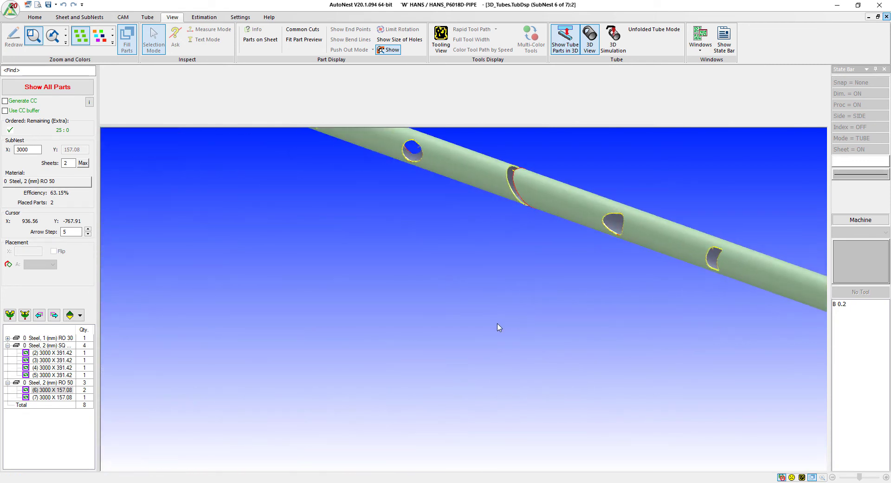
{"action": "middle_click_drag", "start_coordinate": [513, 230], "coordinate": [378, 358]}
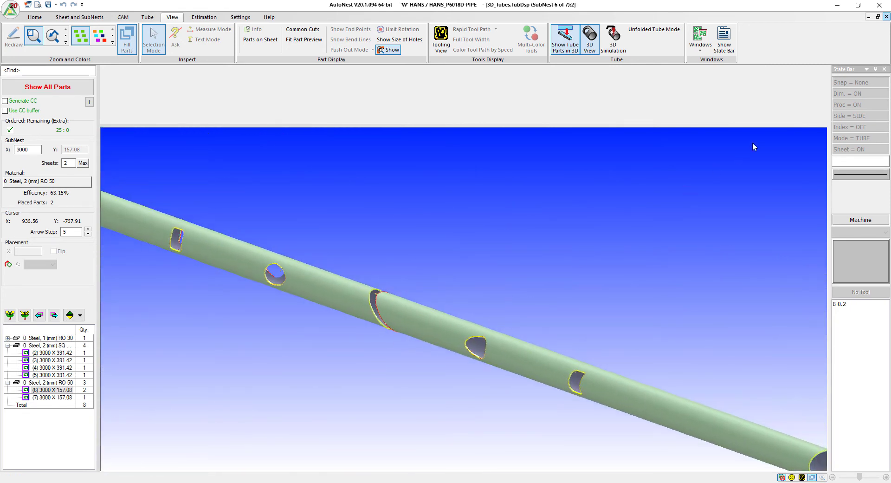
{"action": "left_click", "coordinate": [886, 17]}
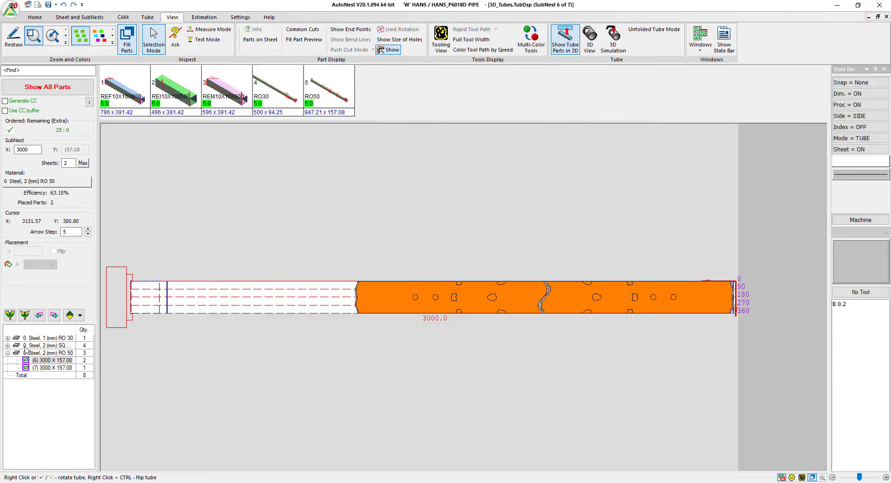
- Reselect subnest 4 and launch its 3D simulation, generating the NC file 3D_Tubes--4.WNC
{"action": "left_click", "coordinate": [7, 346]}
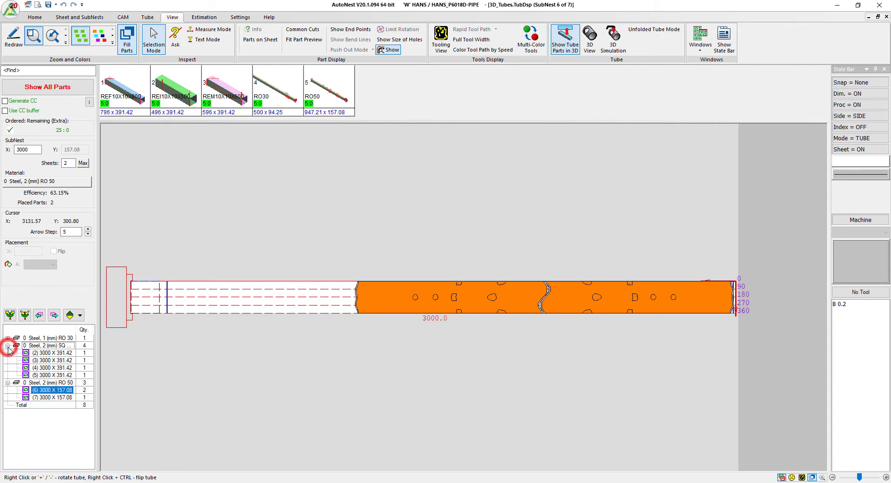
{"action": "left_click", "coordinate": [47, 367]}
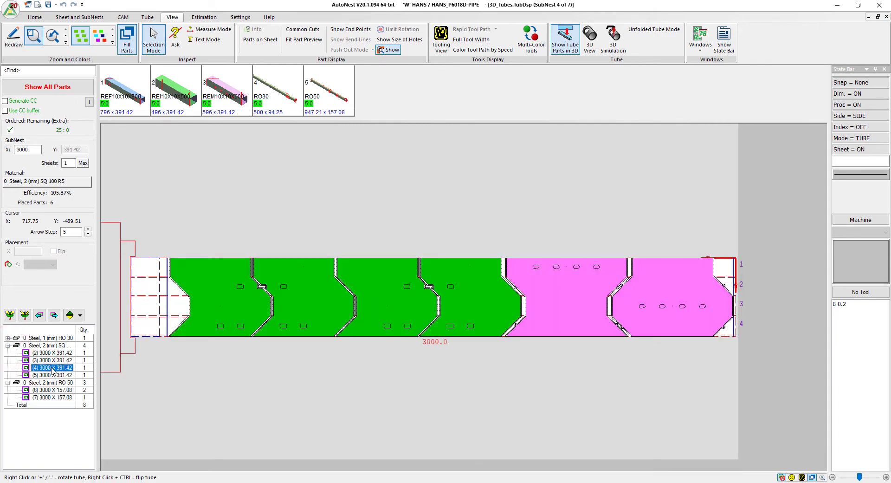
{"action": "left_click", "coordinate": [614, 42]}
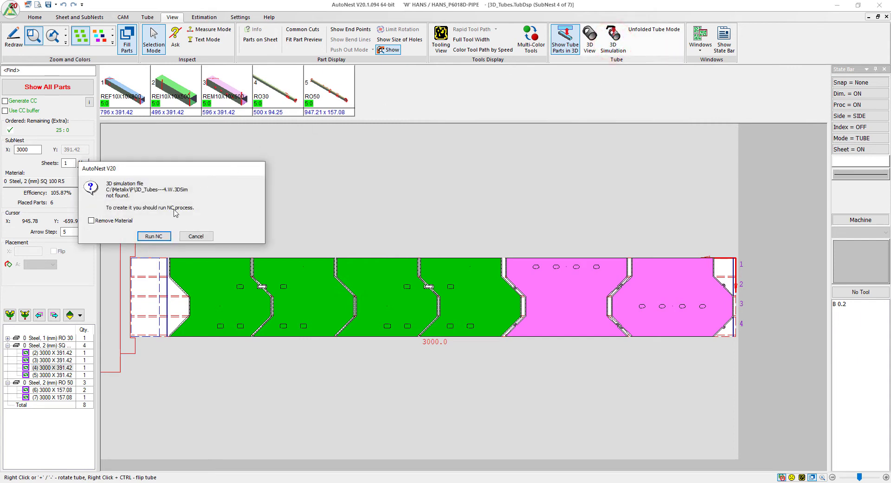
{"action": "left_click", "coordinate": [153, 237]}
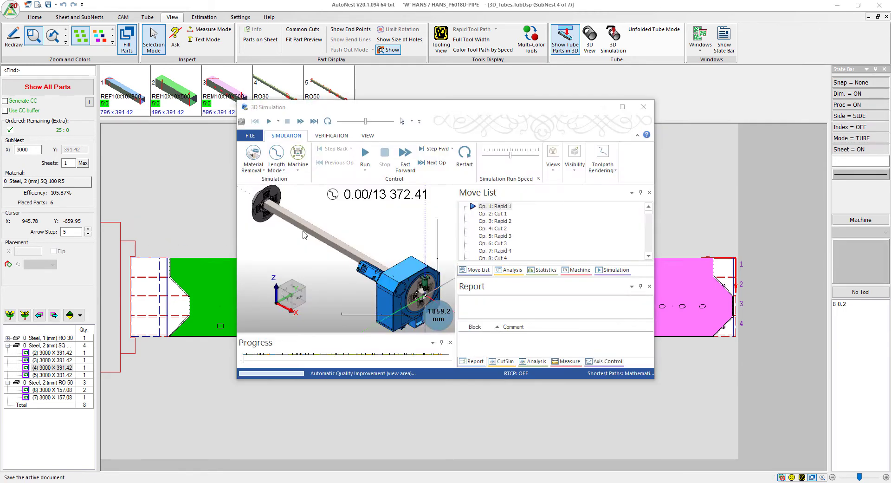
- Maximize the simulation, lower the run speed, and play subnest 4's cutting to the end before closing
{"action": "left_click", "coordinate": [622, 107]}
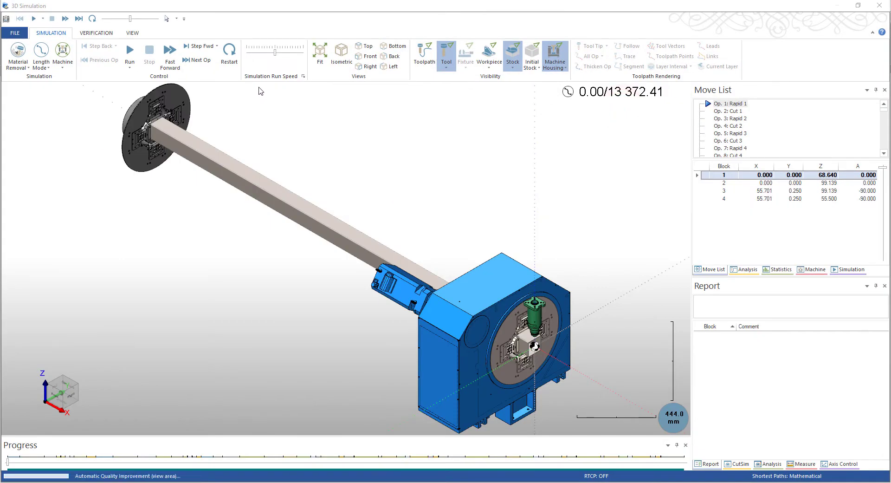
{"action": "left_click_drag", "start_coordinate": [275, 52], "coordinate": [269, 52]}
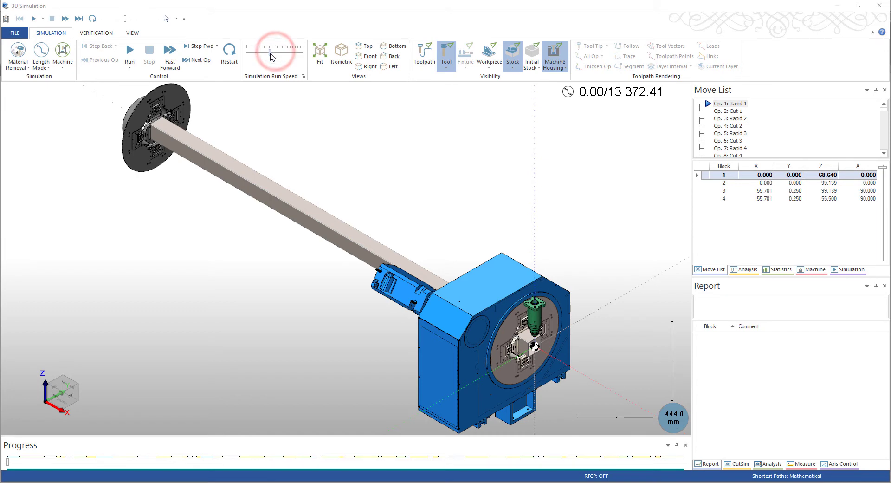
{"action": "left_click", "coordinate": [133, 53]}
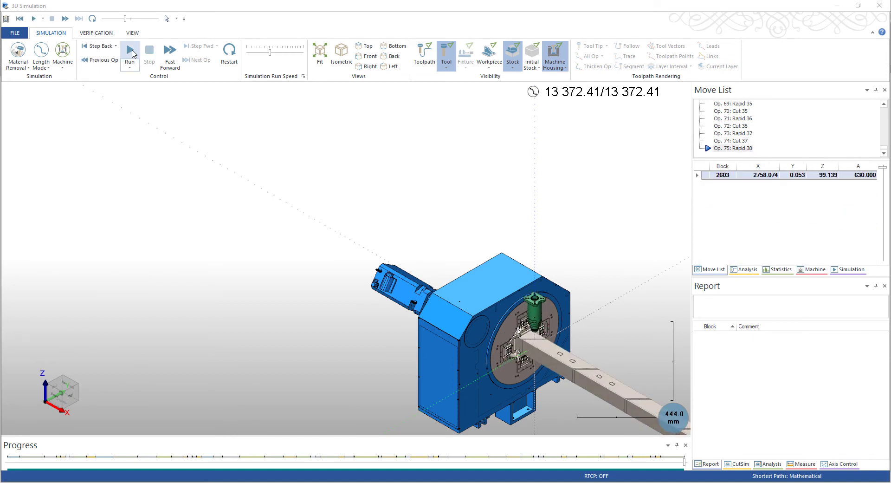
{"action": "left_click", "coordinate": [879, 5]}
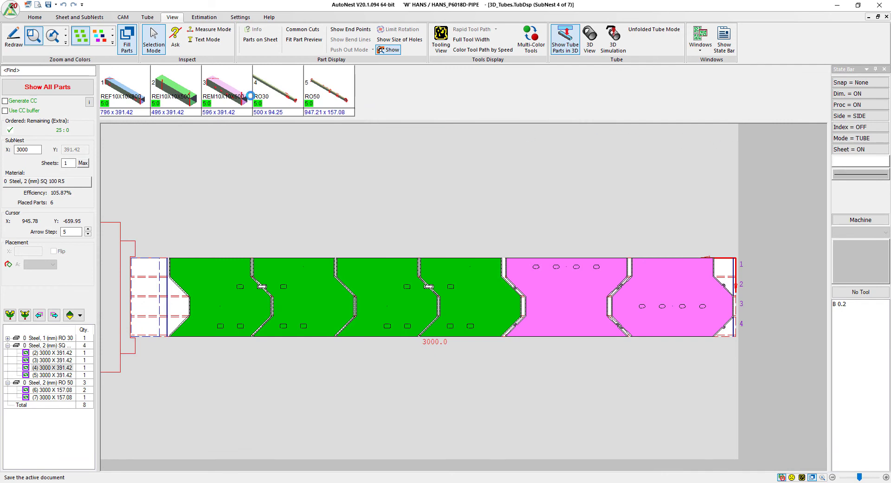
- Create the current-subnest report 3D_Tubes---4.DOC from Print Preview, answering the existing-file prompt
{"action": "left_click", "coordinate": [35, 17]}
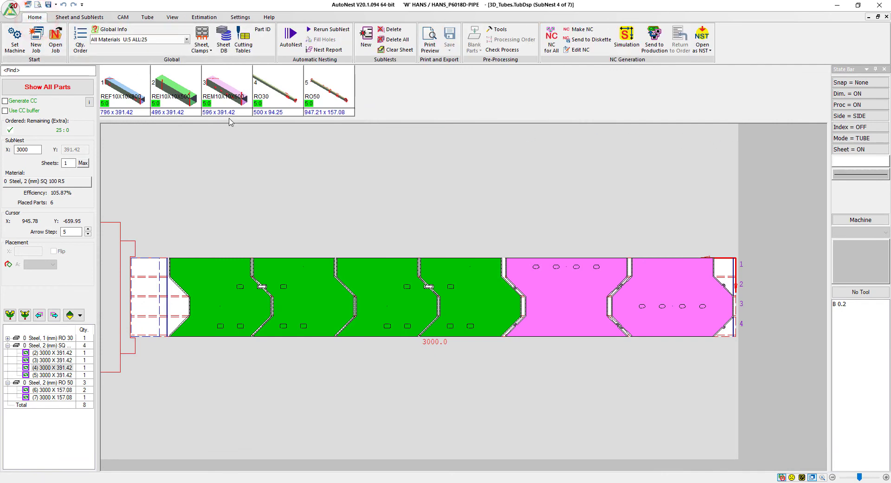
{"action": "left_click", "coordinate": [433, 37]}
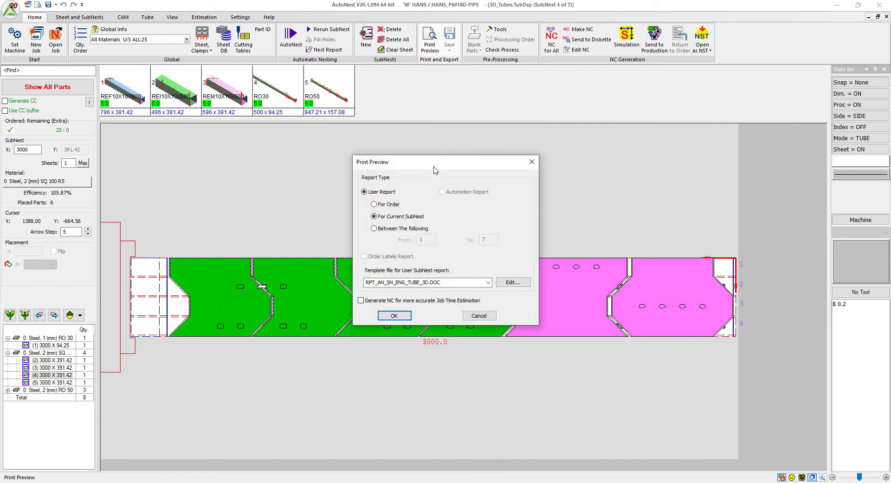
{"action": "left_click", "coordinate": [394, 316]}
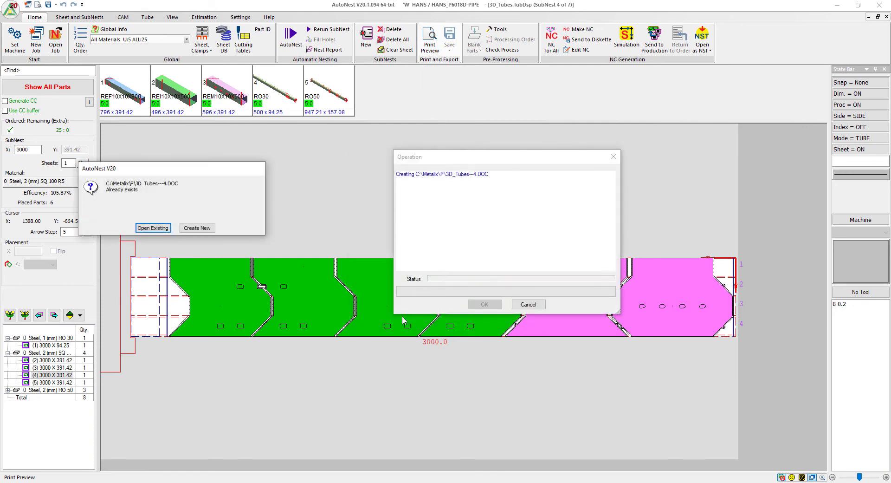
{"action": "left_click", "coordinate": [197, 228]}
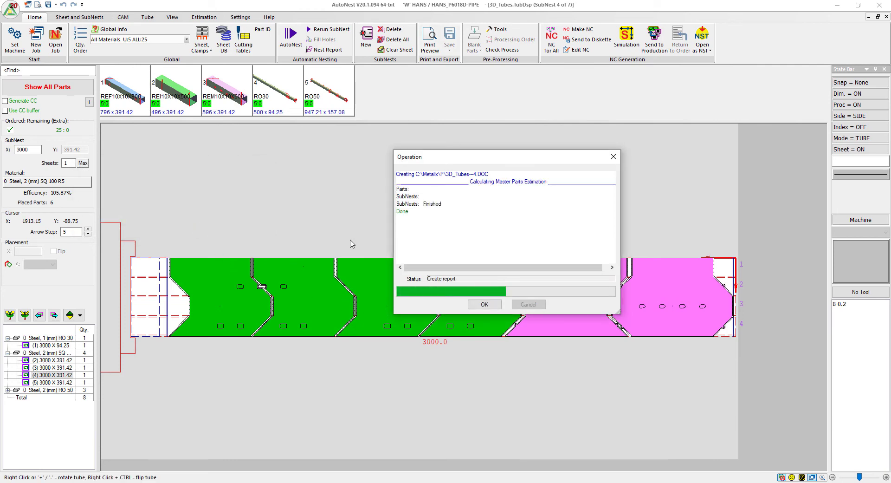
{"action": "left_click", "coordinate": [481, 305]}
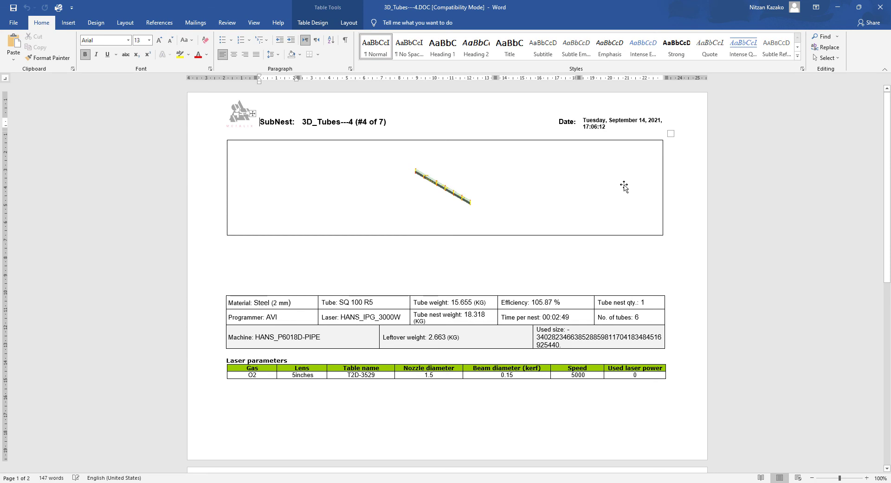
- Scroll down to the subnest report's Parts in SubNest tables, then close Word
{"action": "scroll", "coordinate": [624, 185], "scroll_direction": "down", "scroll_amount": 2}
{"action": "scroll", "coordinate": [624, 186], "scroll_direction": "down", "scroll_amount": 2}
{"action": "scroll", "coordinate": [626, 187], "scroll_direction": "down", "scroll_amount": 1}
{"action": "scroll", "coordinate": [626, 188], "scroll_direction": "down", "scroll_amount": 2}
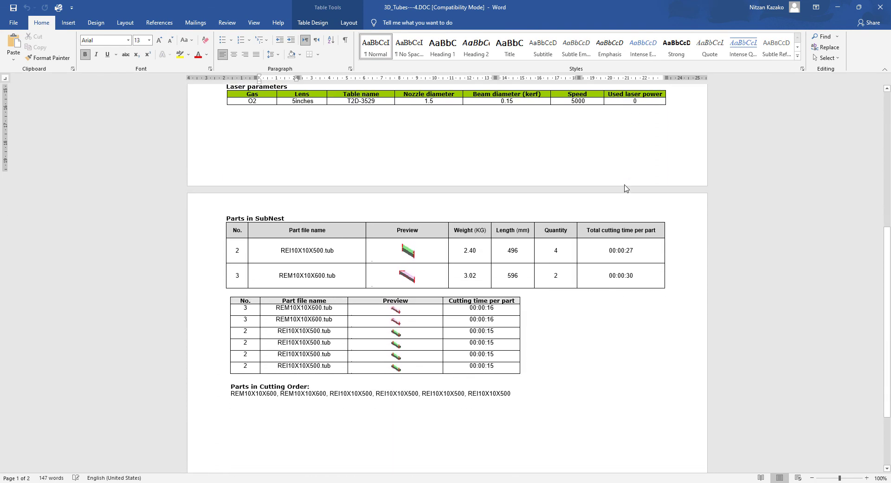
{"action": "scroll", "coordinate": [625, 188], "scroll_direction": "down", "scroll_amount": 1}
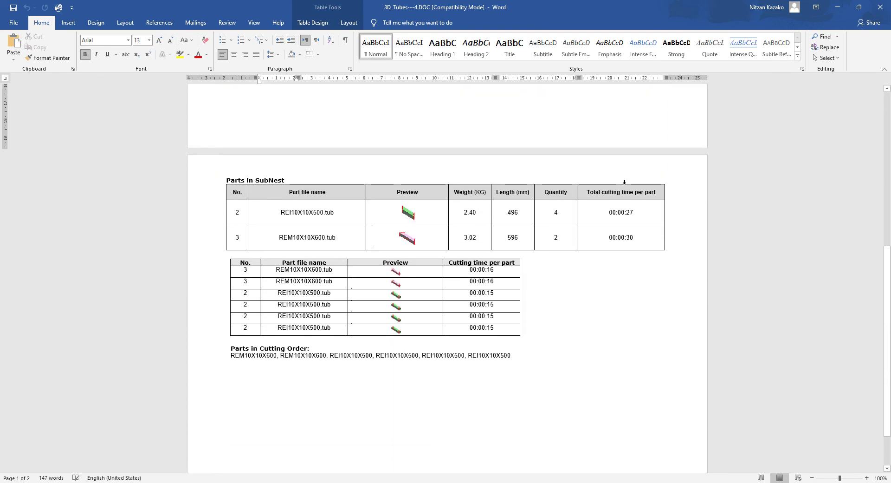
{"action": "scroll", "coordinate": [625, 183], "scroll_direction": "down", "scroll_amount": 2}
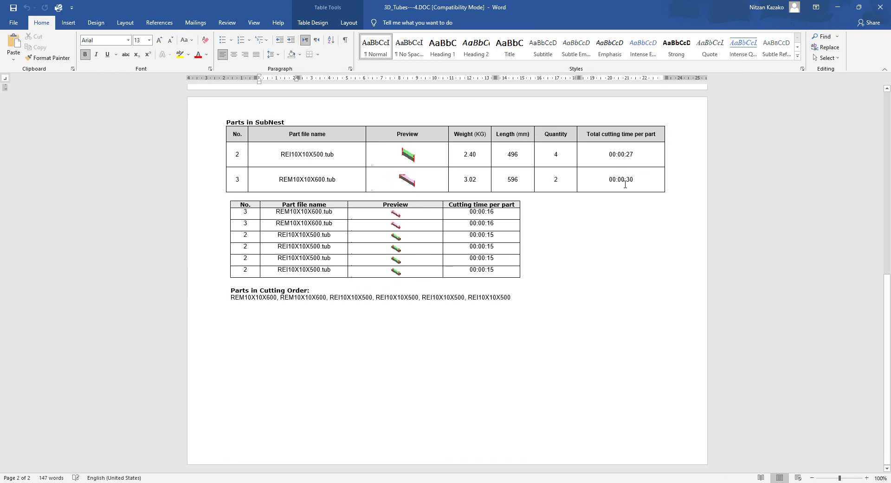
{"action": "left_click", "coordinate": [881, 8]}
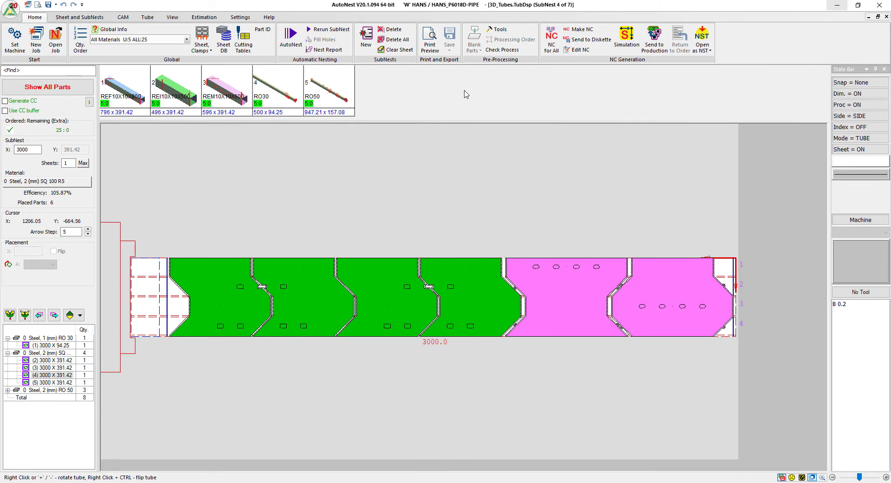
- Generate the For Order report 3D_Tubes.DOC covering all 7 subnests, answering the file-exists prompt
{"action": "left_click", "coordinate": [431, 40]}
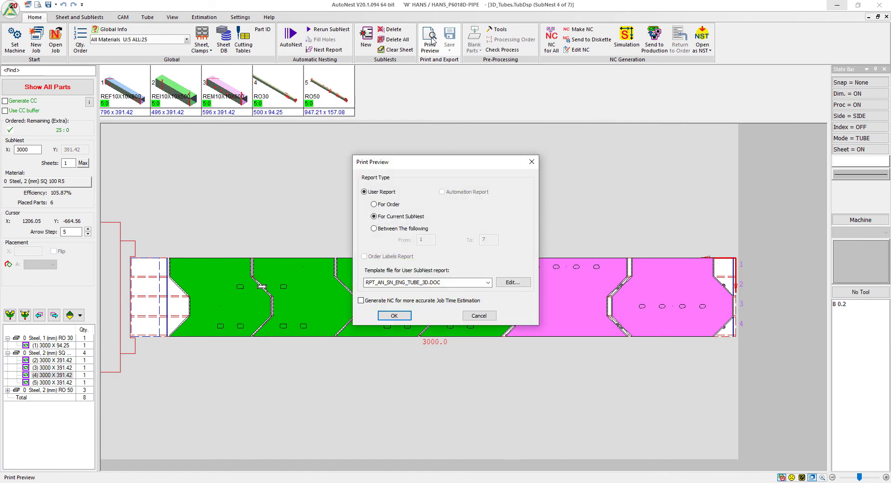
{"action": "left_click", "coordinate": [380, 207]}
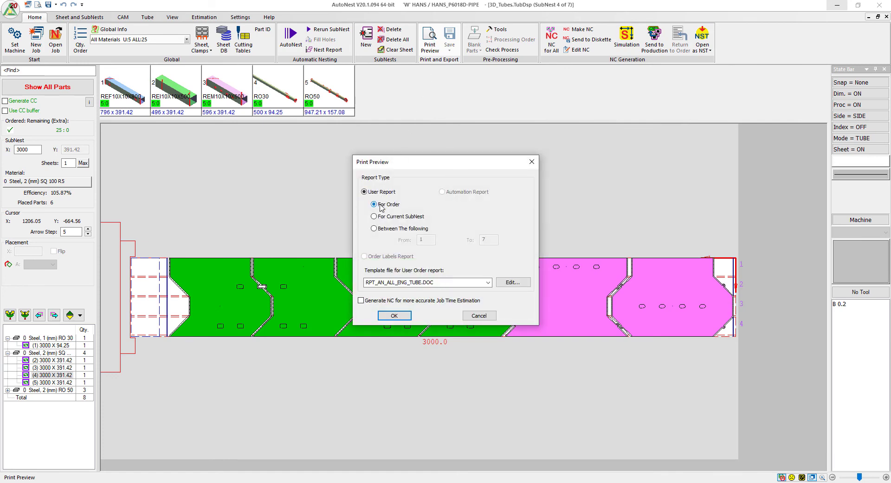
{"action": "left_click", "coordinate": [400, 319]}
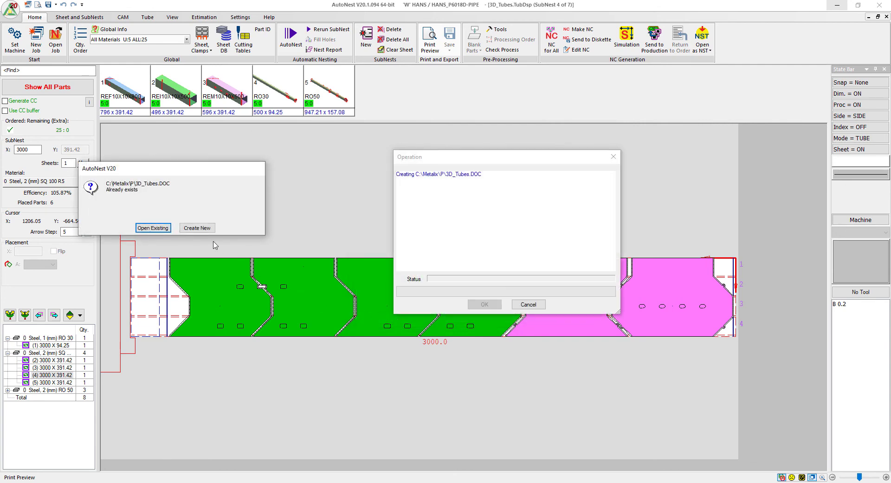
{"action": "left_click", "coordinate": [205, 229]}
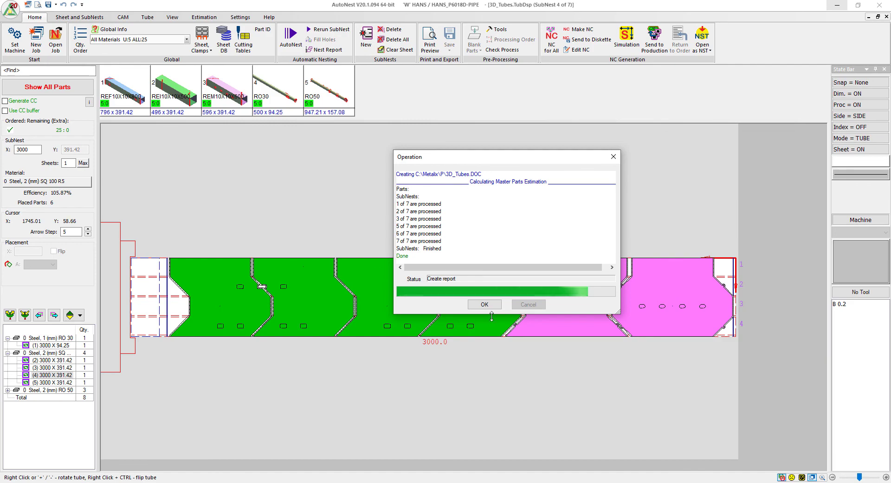
{"action": "left_click", "coordinate": [485, 304]}
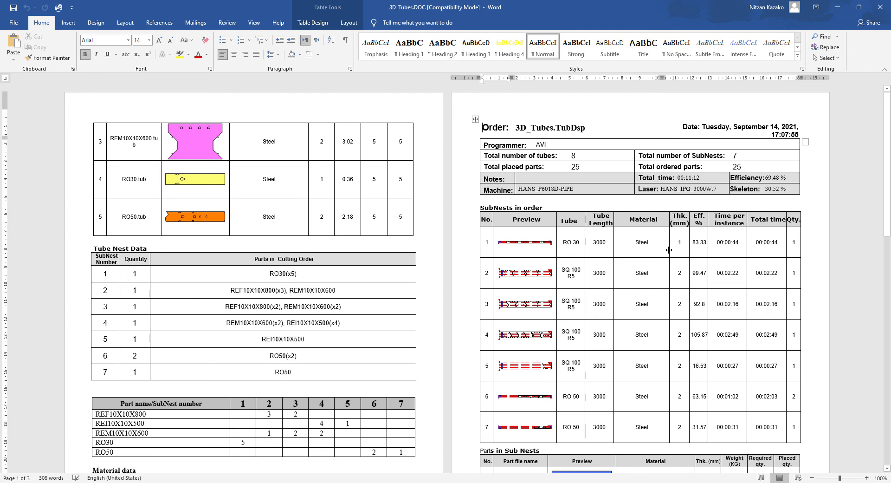
- Scroll through the 3D_Tubes.DOC order report's subnest and parts tables, then close Word
{"action": "scroll", "coordinate": [669, 249], "scroll_direction": "down", "scroll_amount": 2}
{"action": "scroll", "coordinate": [669, 250], "scroll_direction": "down", "scroll_amount": 5}
{"action": "scroll", "coordinate": [668, 250], "scroll_direction": "down", "scroll_amount": 1}
{"action": "scroll", "coordinate": [669, 250], "scroll_direction": "up", "scroll_amount": 3}
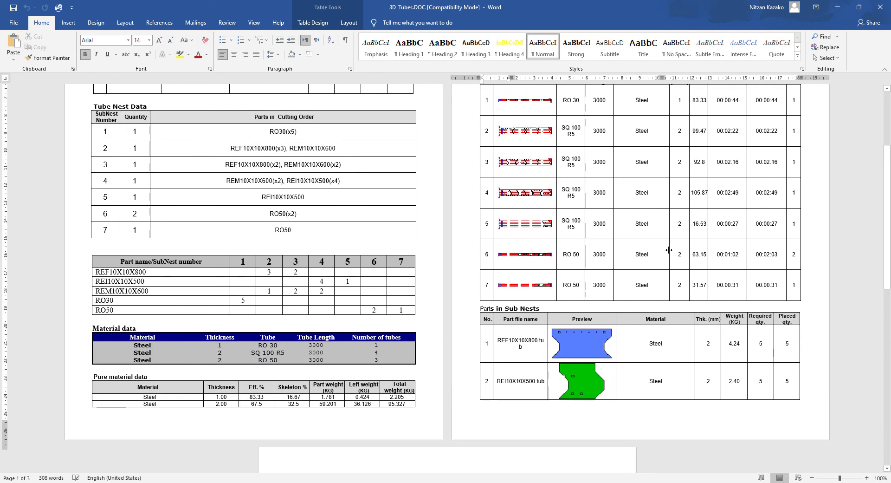
{"action": "scroll", "coordinate": [668, 250], "scroll_direction": "up", "scroll_amount": 3}
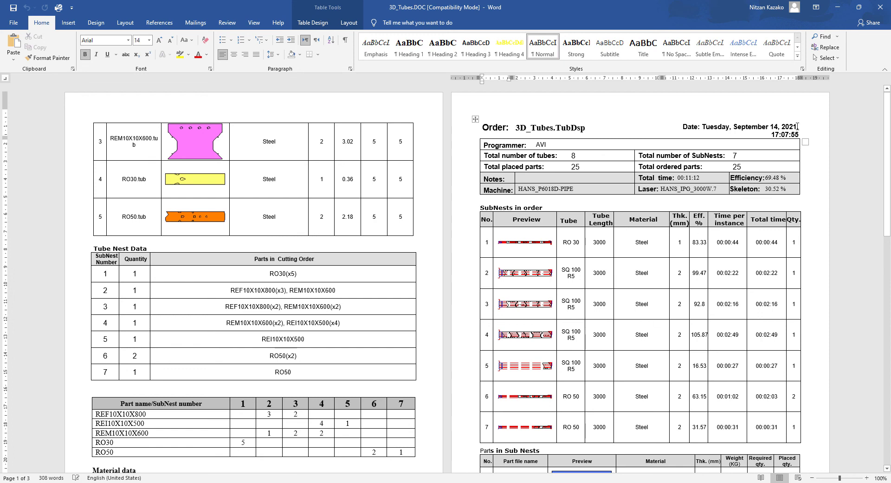
{"action": "left_click", "coordinate": [880, 7]}
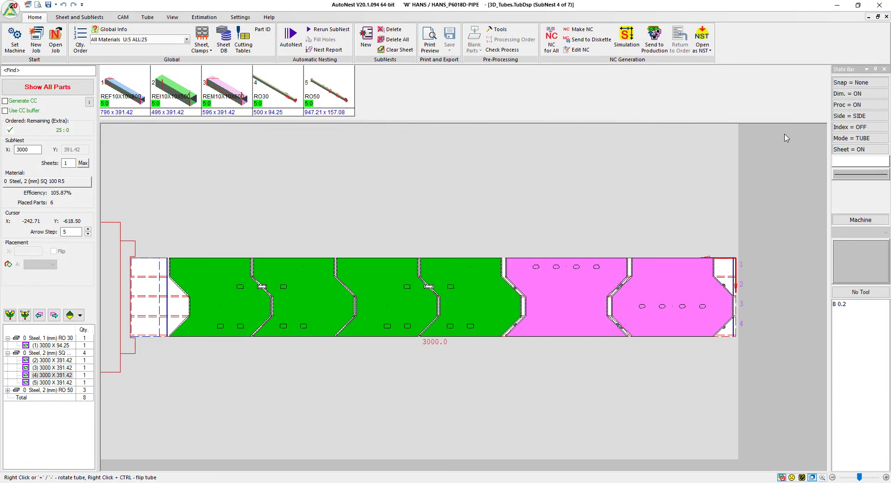